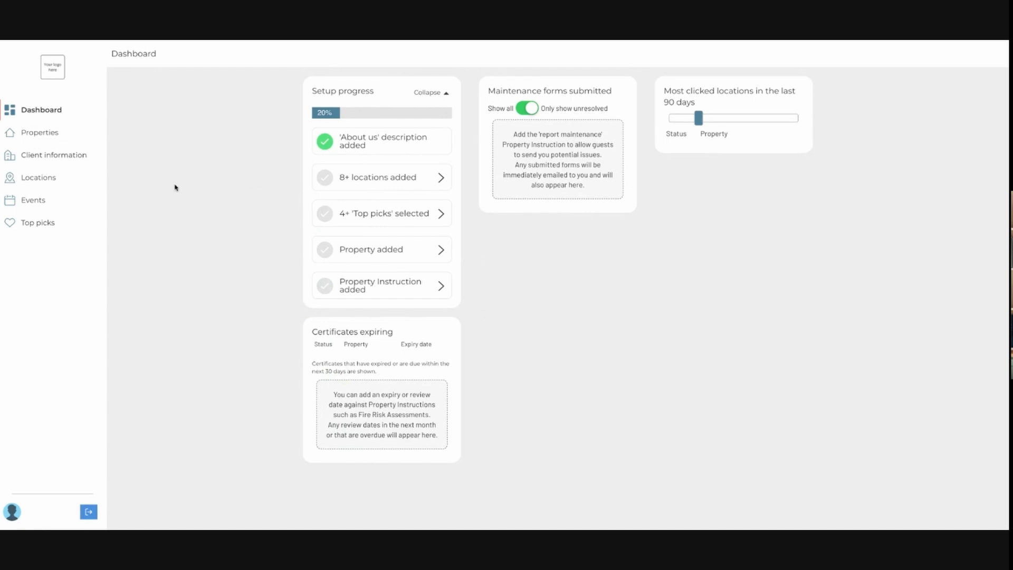
# Start adding a new property and name it Rose Cottage.
pyautogui.click(37, 135)
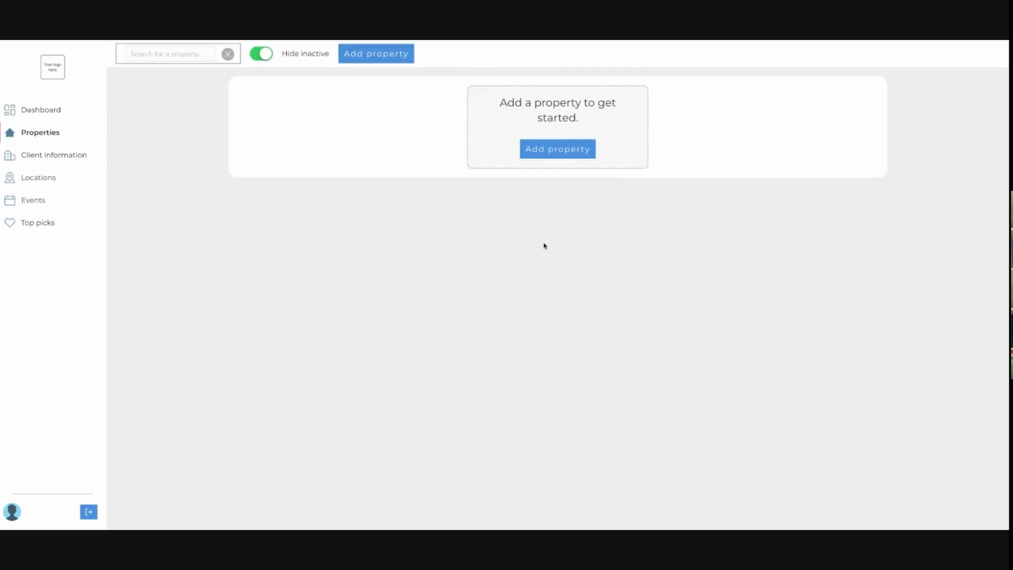
pyautogui.click(550, 153)
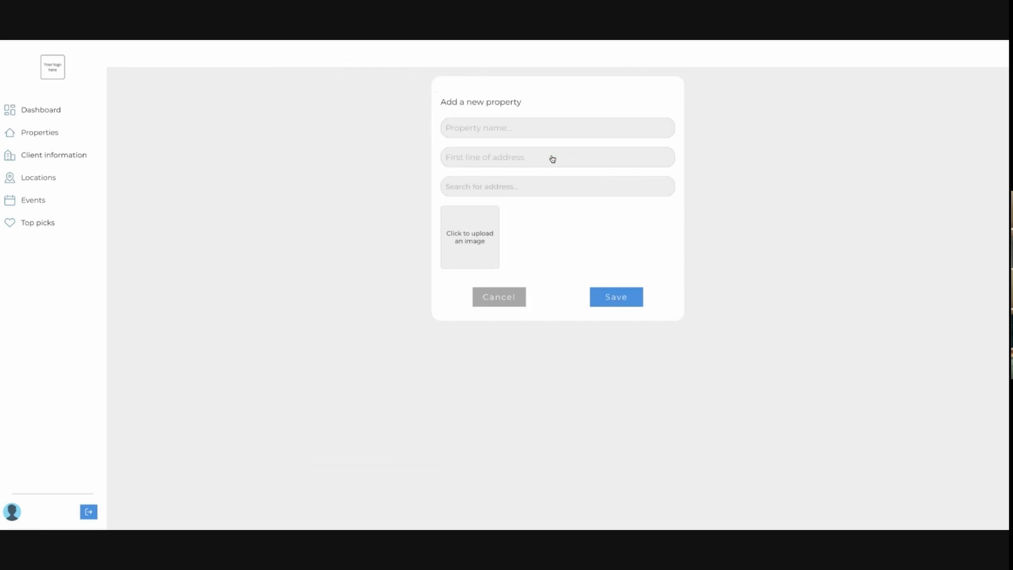
pyautogui.click(552, 159)
pyautogui.click(534, 129)
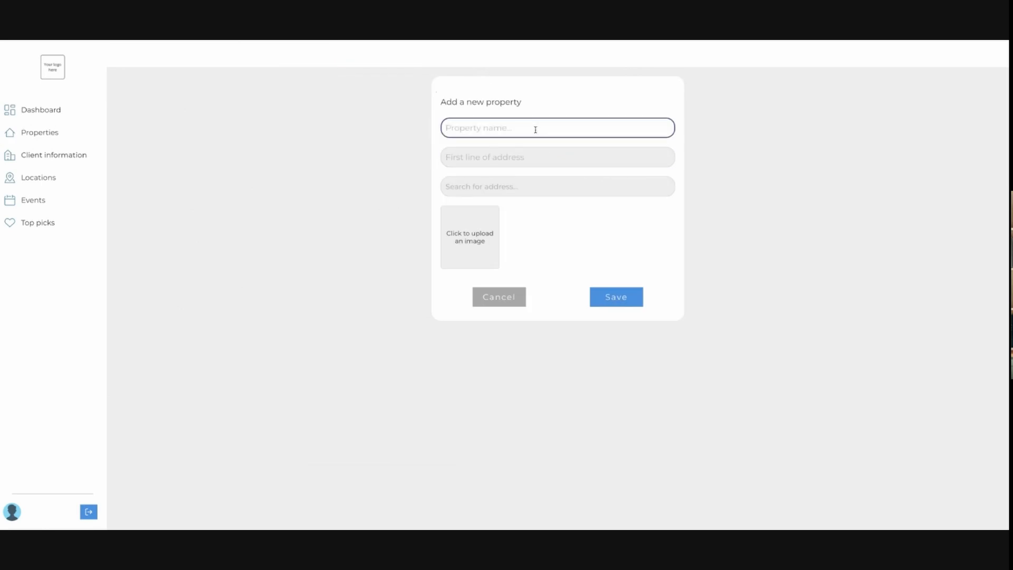
pyautogui.write('Rose Cottage')
# Enter 1 The High Street as the property's first line of address.
pyautogui.click(523, 168)
pyautogui.click(528, 157)
pyautogui.write('1')
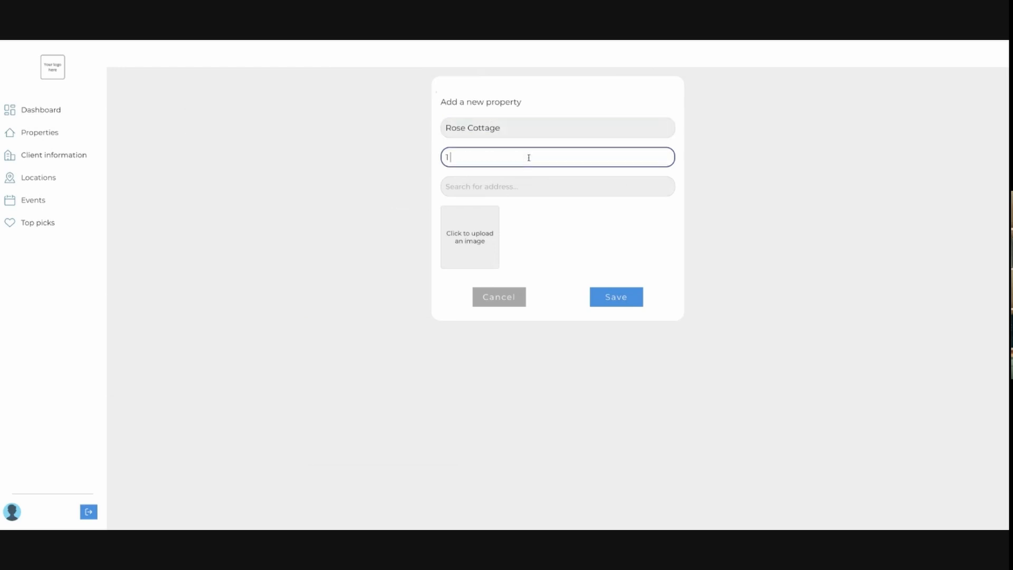
pyautogui.write(' The High Street')
# Search for the address 1 high street, poole and pick 1 High Street, Poole, UK.
pyautogui.click(518, 187)
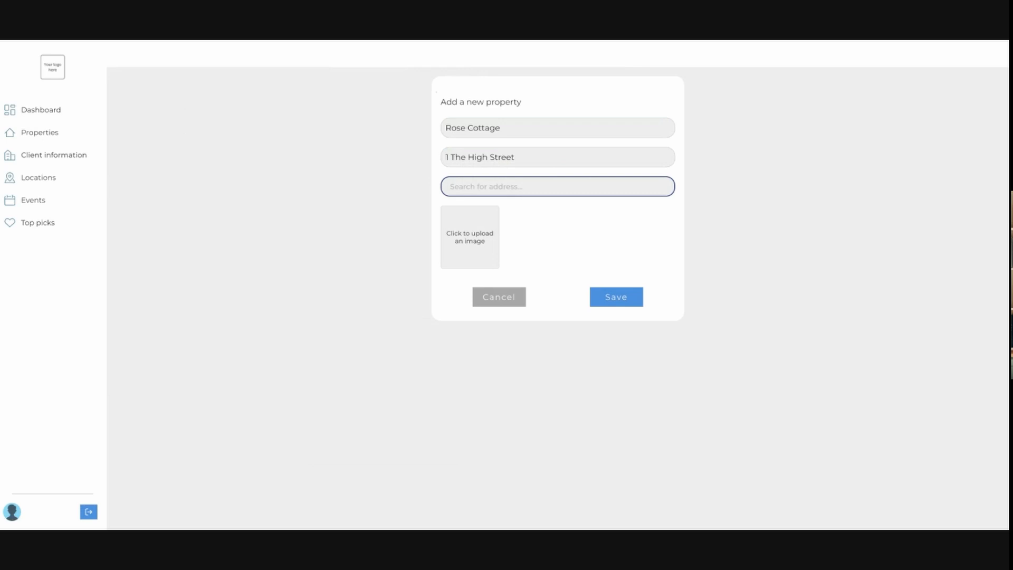
pyautogui.write('1 high ')
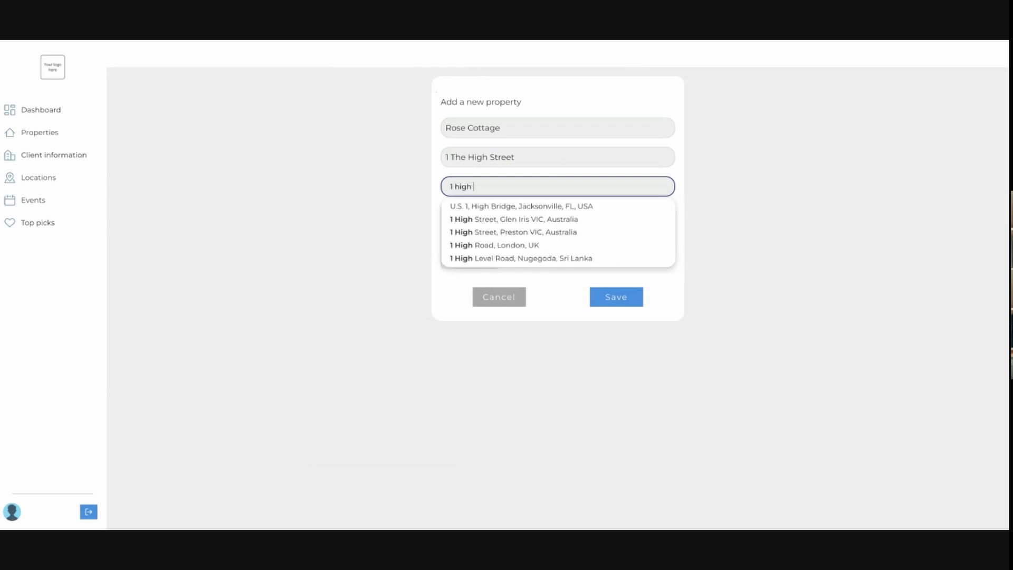
pyautogui.write('street, poole')
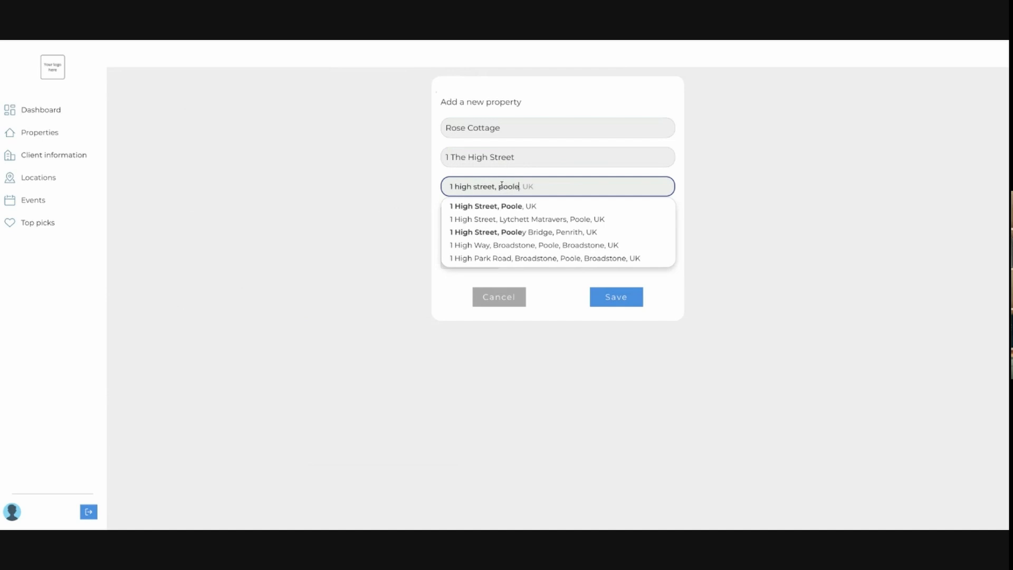
pyautogui.click(509, 206)
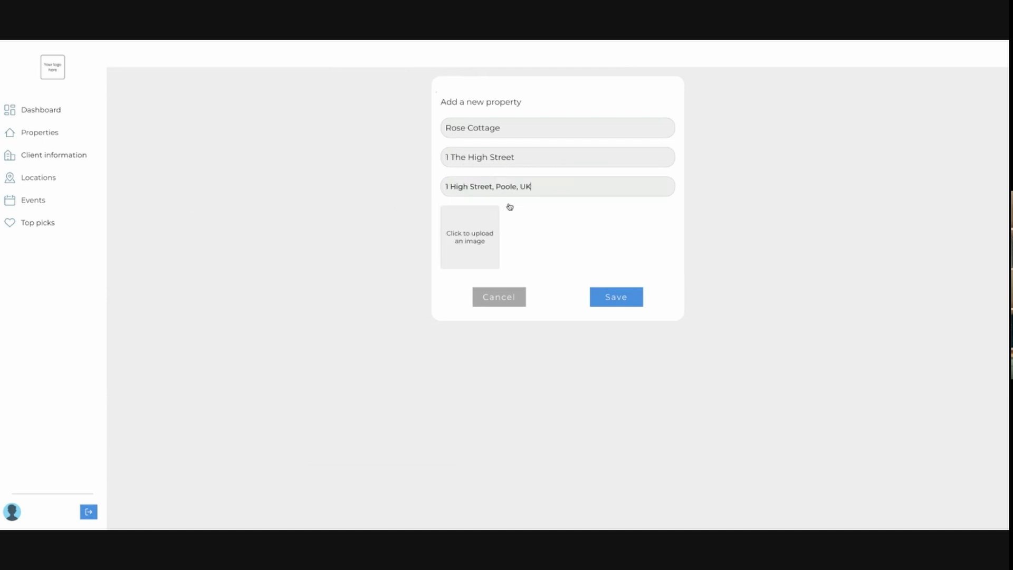
# Upload a property image and save the new property.
pyautogui.click(478, 237)
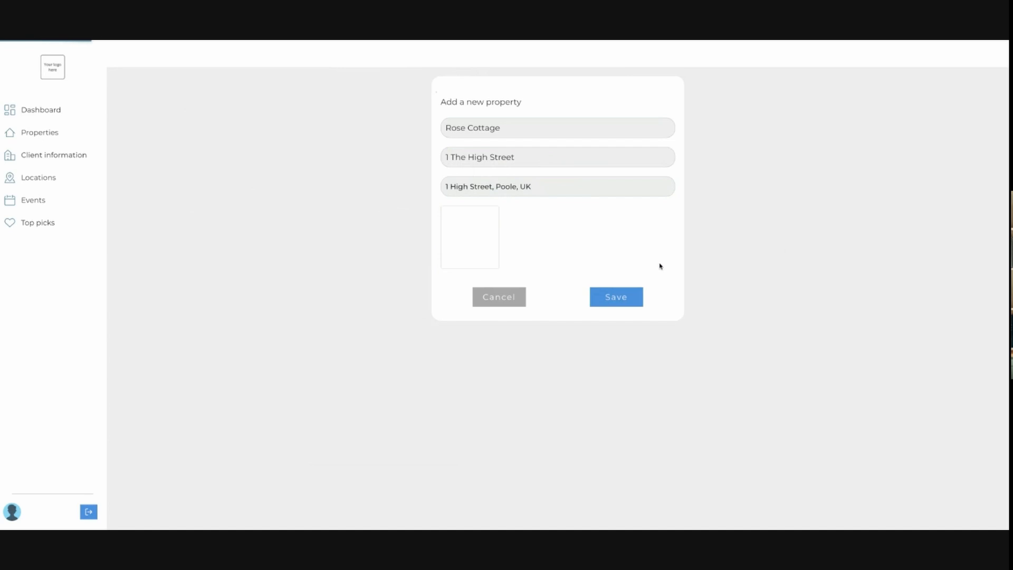
pyautogui.click(621, 304)
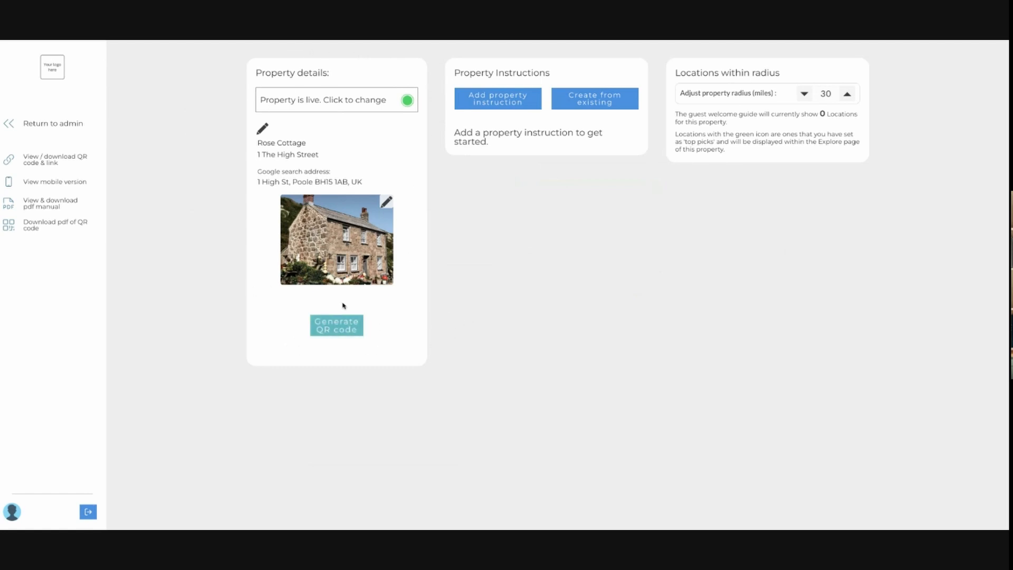
# Generate the property's QR code.
pyautogui.click(344, 329)
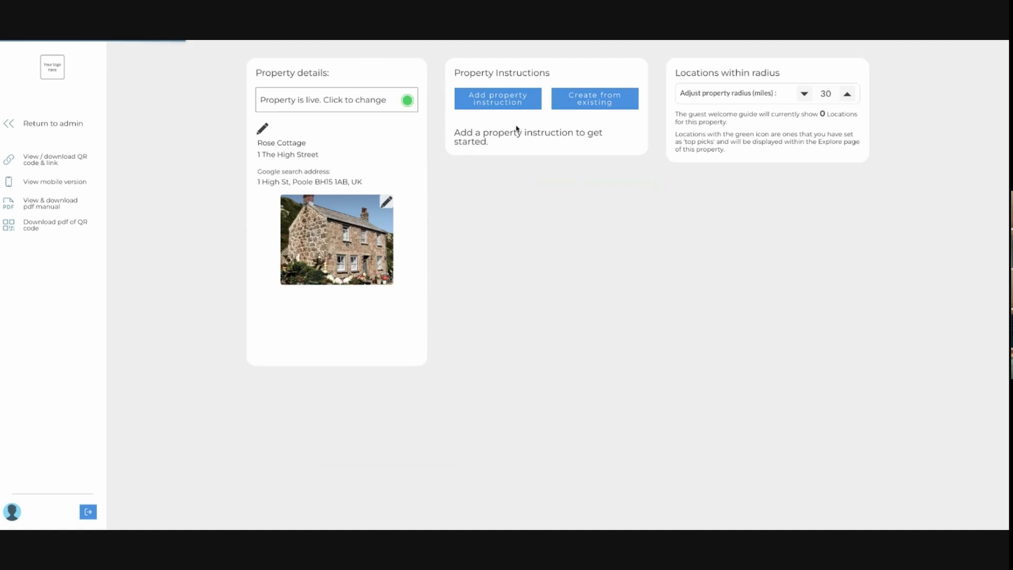
# Add a House rules property instruction with the description "Add in any text." and save it.
pyautogui.click(492, 103)
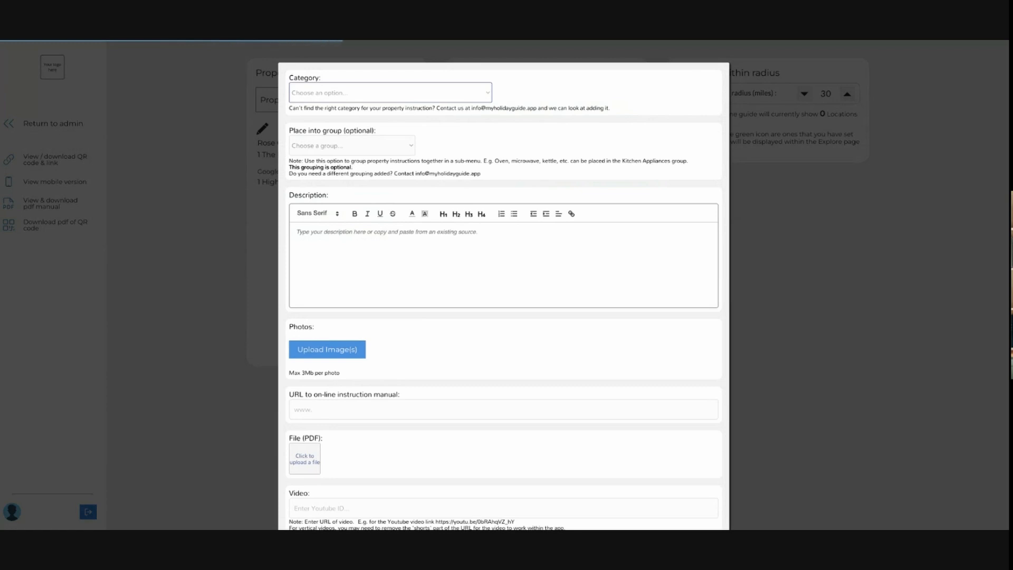
pyautogui.click(341, 233)
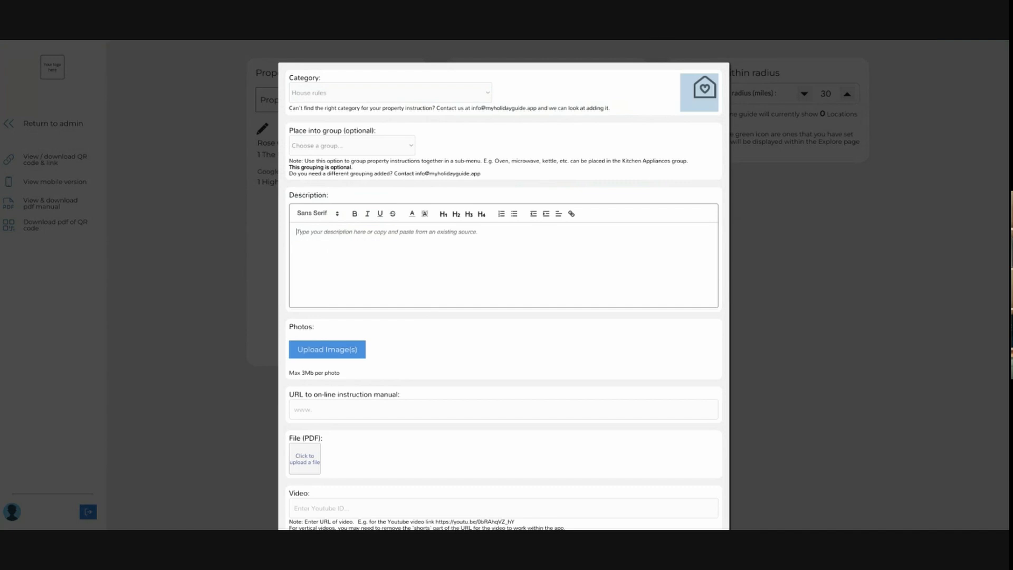
pyautogui.write('Add in')
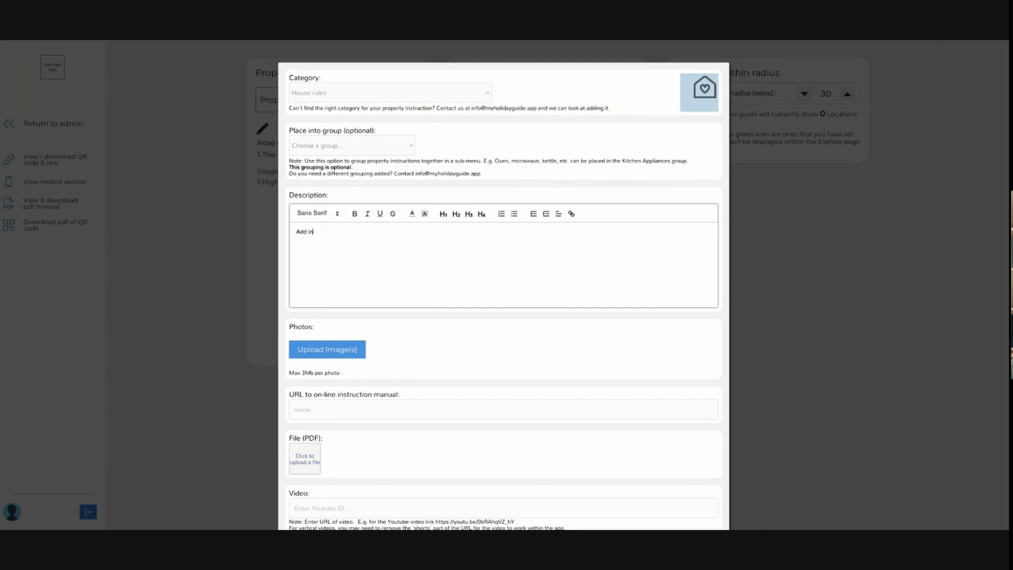
pyautogui.write(' any text.')
pyautogui.scroll(-2, 557, 227)
pyautogui.click(617, 514)
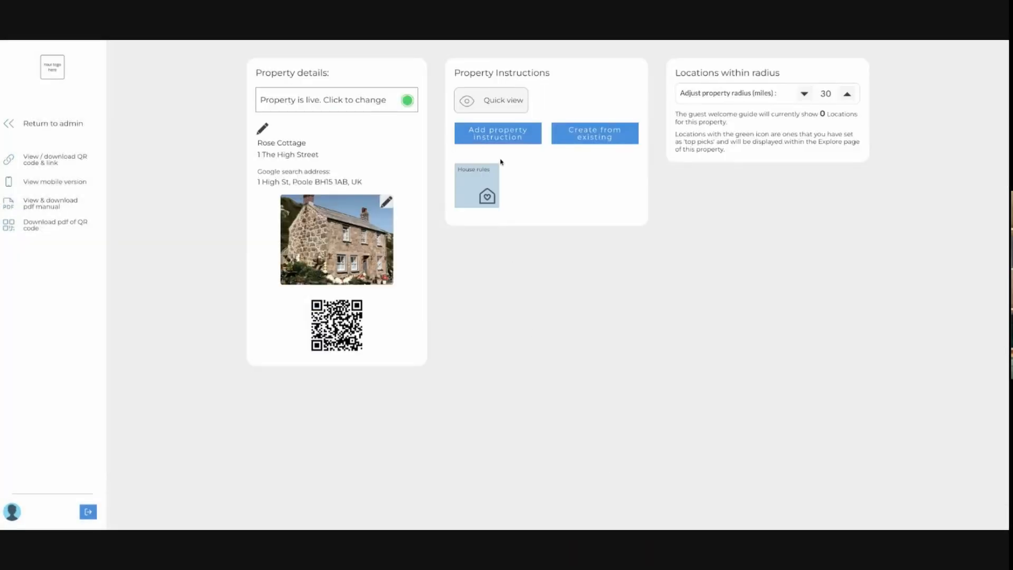
# Add a Directions property instruction with the description "These are our directions." and save it.
pyautogui.click(496, 135)
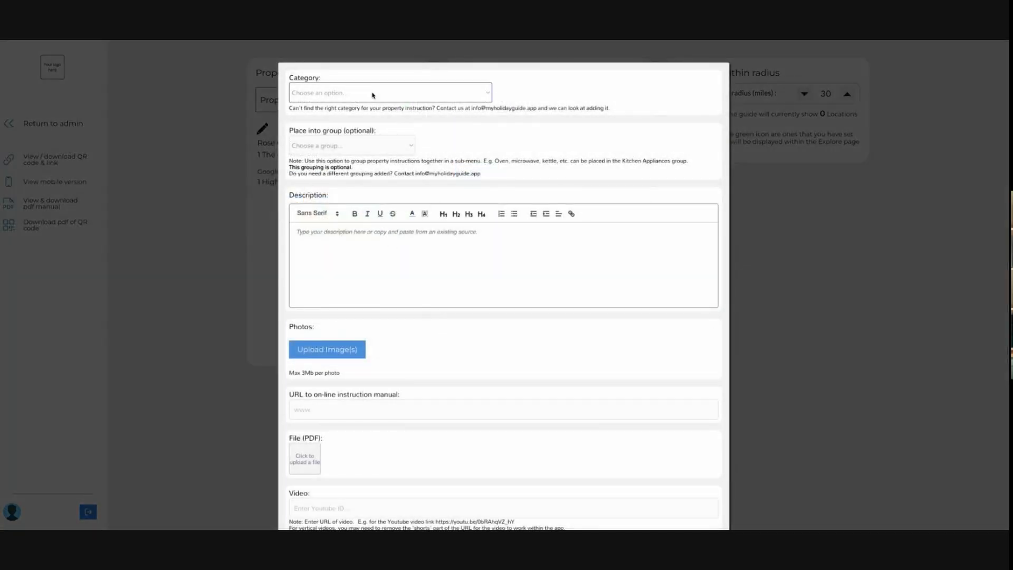
pyautogui.click(338, 237)
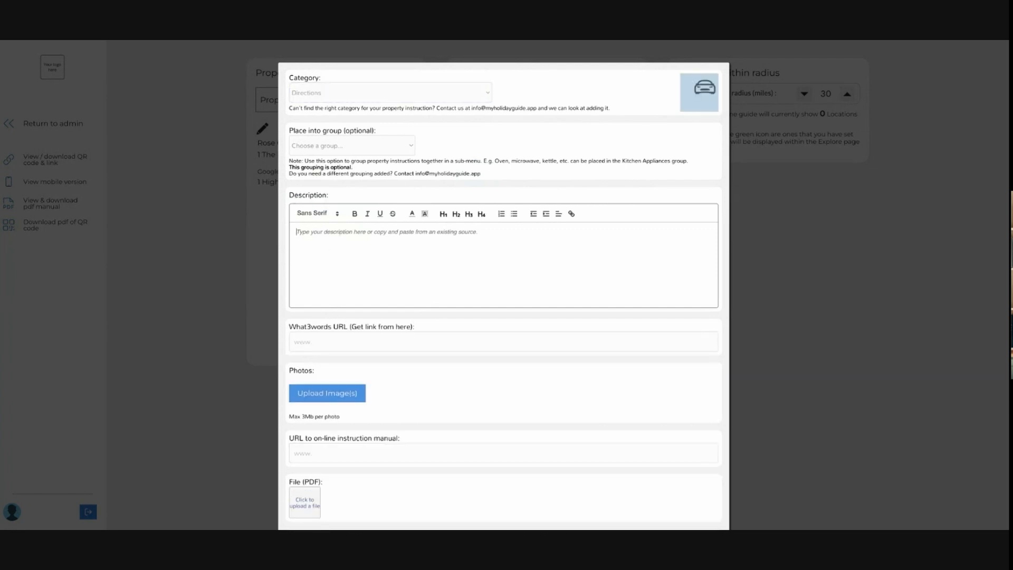
pyautogui.write('THese a')
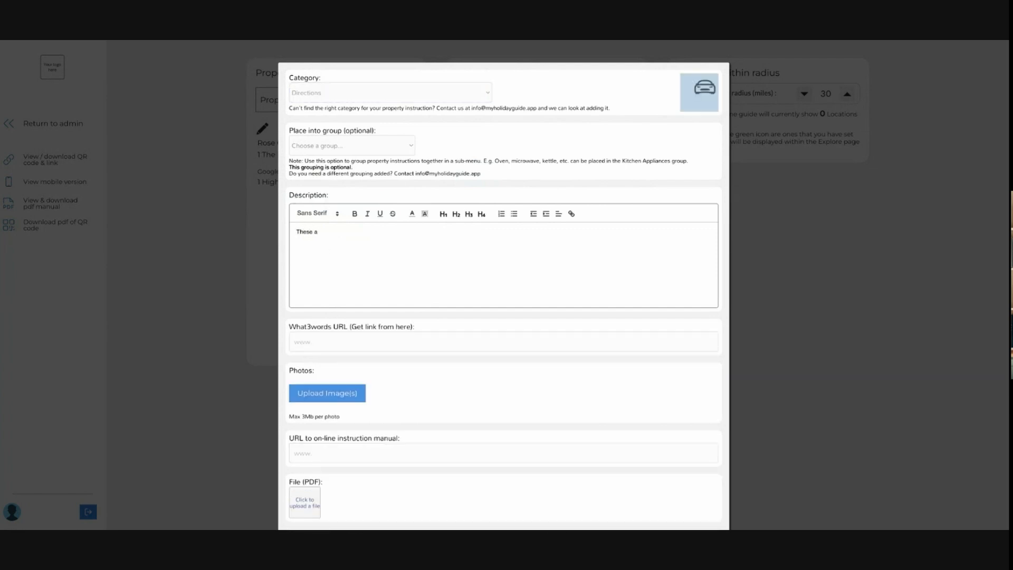
pyautogui.write('re our directions.')
pyautogui.scroll(-3, 340, 288)
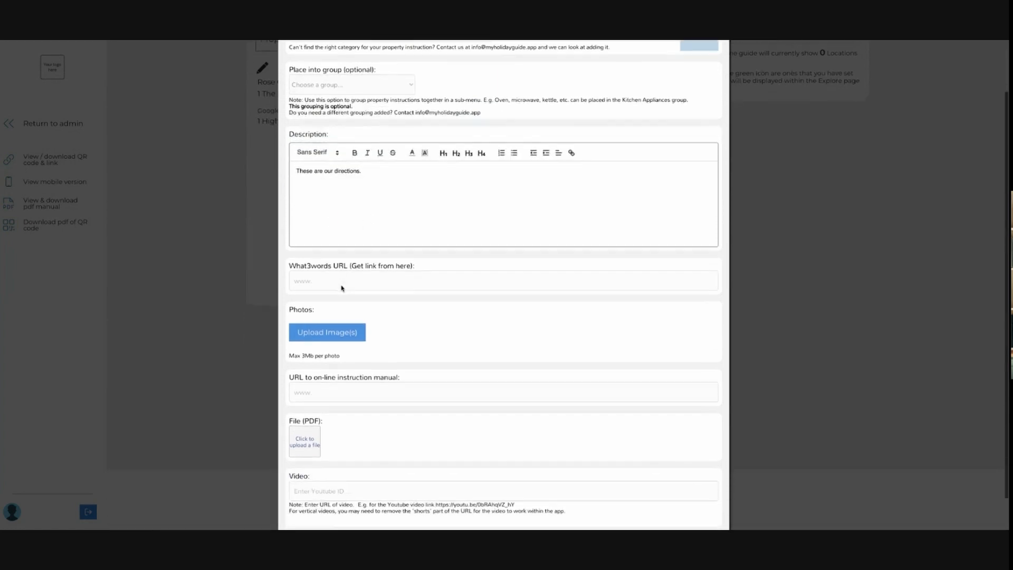
pyautogui.click(342, 288)
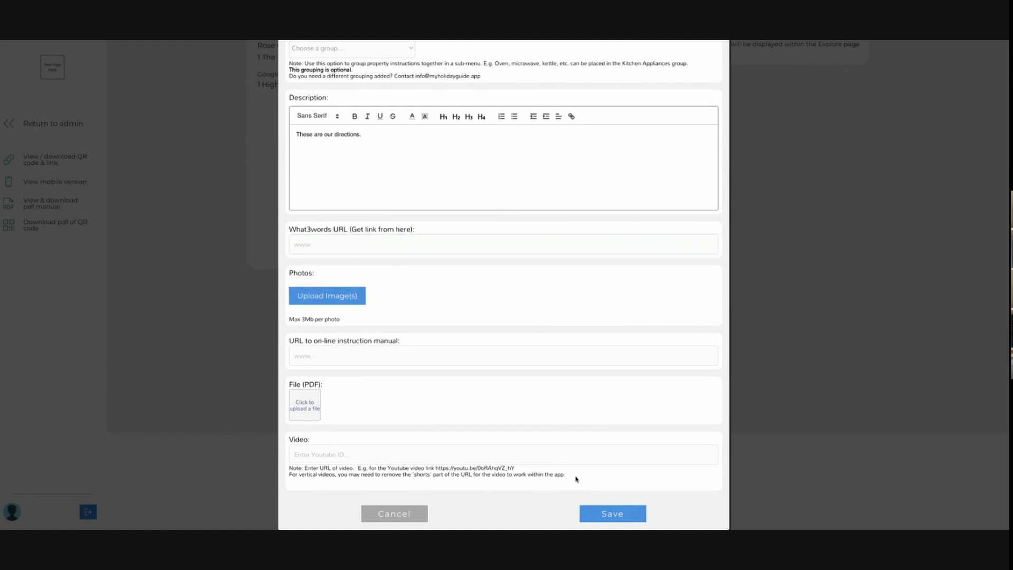
pyautogui.click(634, 520)
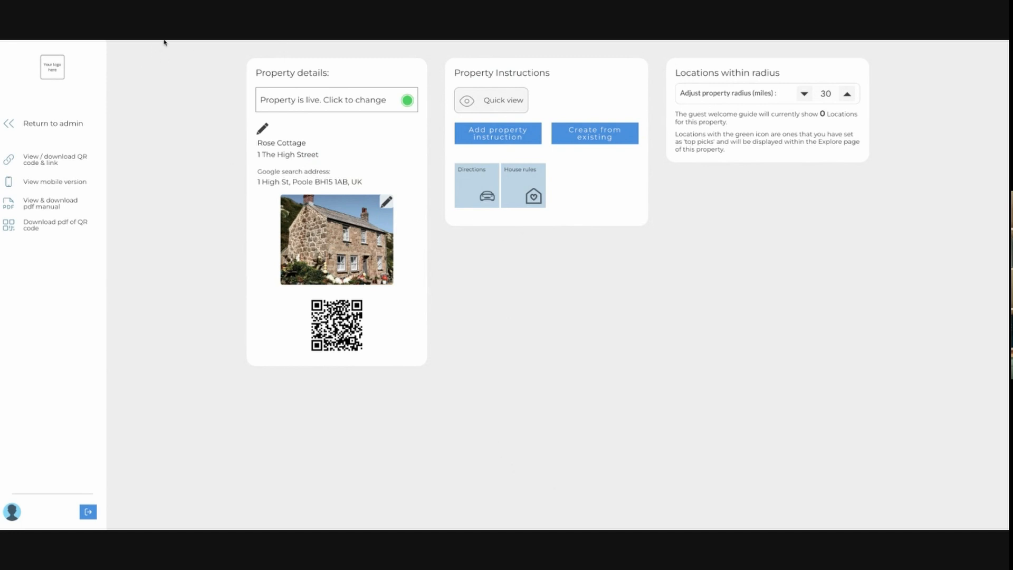
# Open the PDF welcome guide and scroll through its welcome, about us, finding us, locations and house rules sections.
pyautogui.click(51, 206)
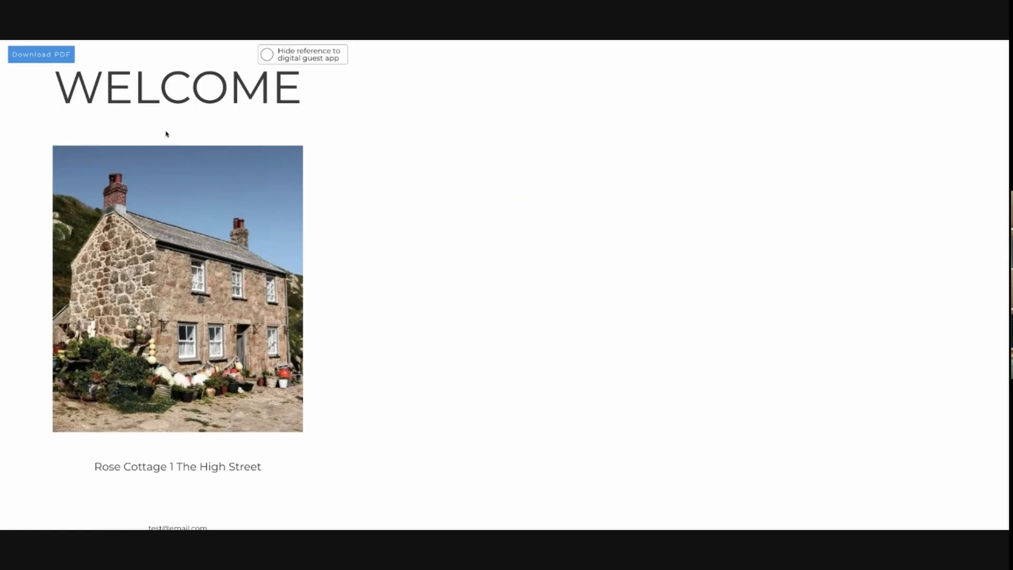
pyautogui.scroll(-2, 183, 364)
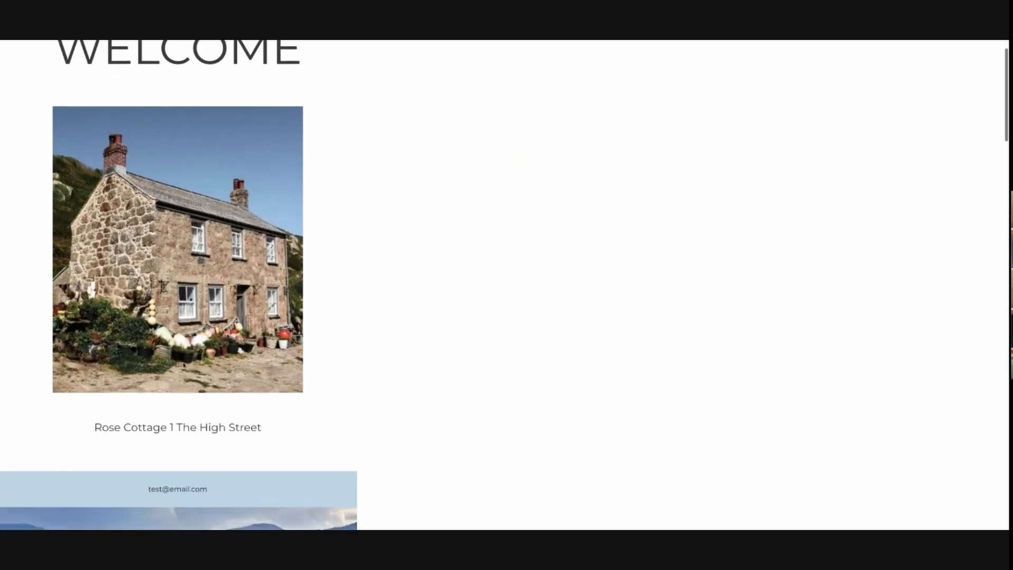
pyautogui.scroll(-3, 287, 357)
pyautogui.scroll(-2, 287, 360)
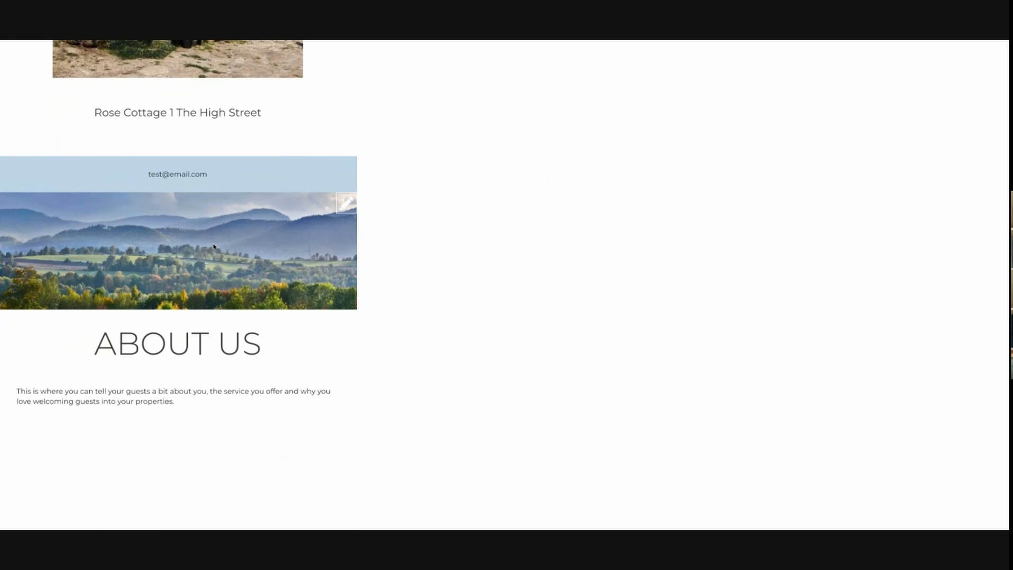
pyautogui.scroll(-4, 178, 253)
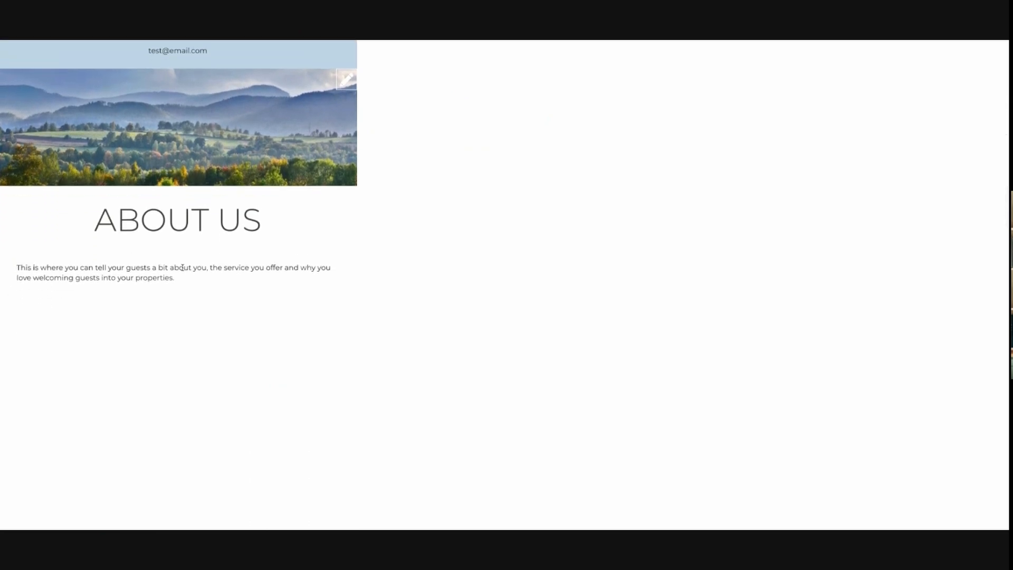
pyautogui.scroll(-13, 98, 281)
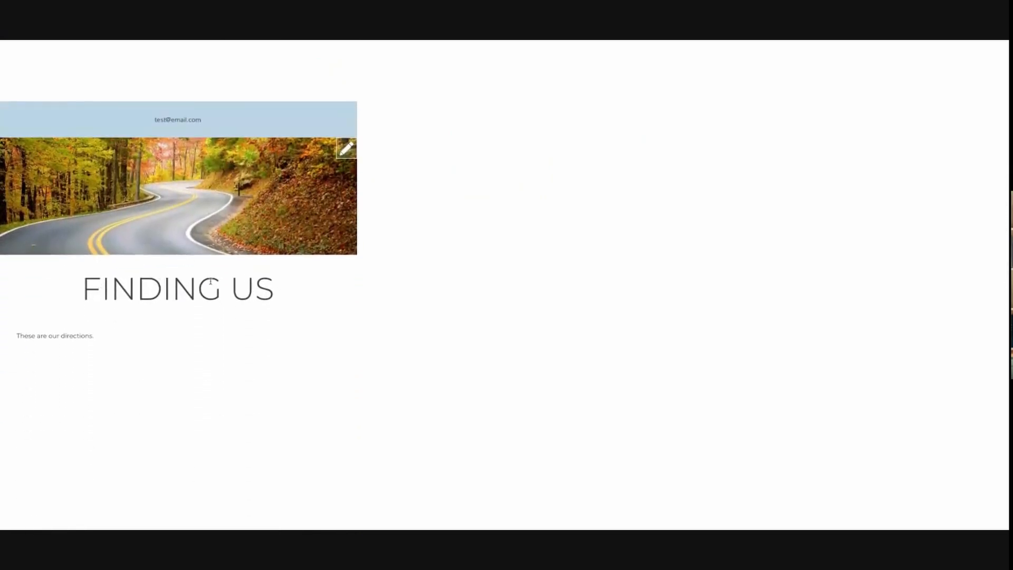
pyautogui.scroll(-1, 208, 282)
pyautogui.scroll(-3, 119, 298)
pyautogui.scroll(-7, 118, 298)
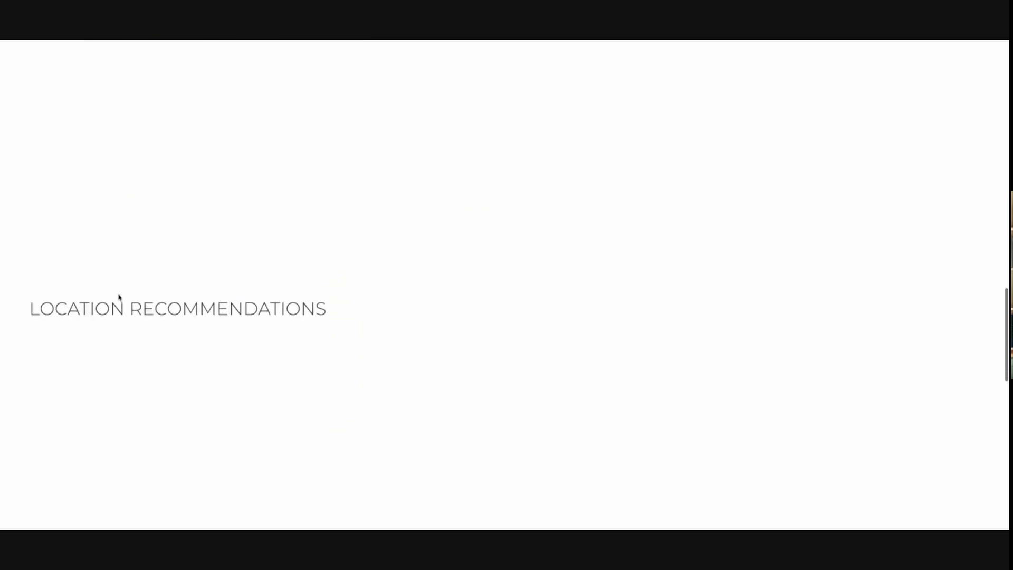
pyautogui.scroll(1, 245, 170)
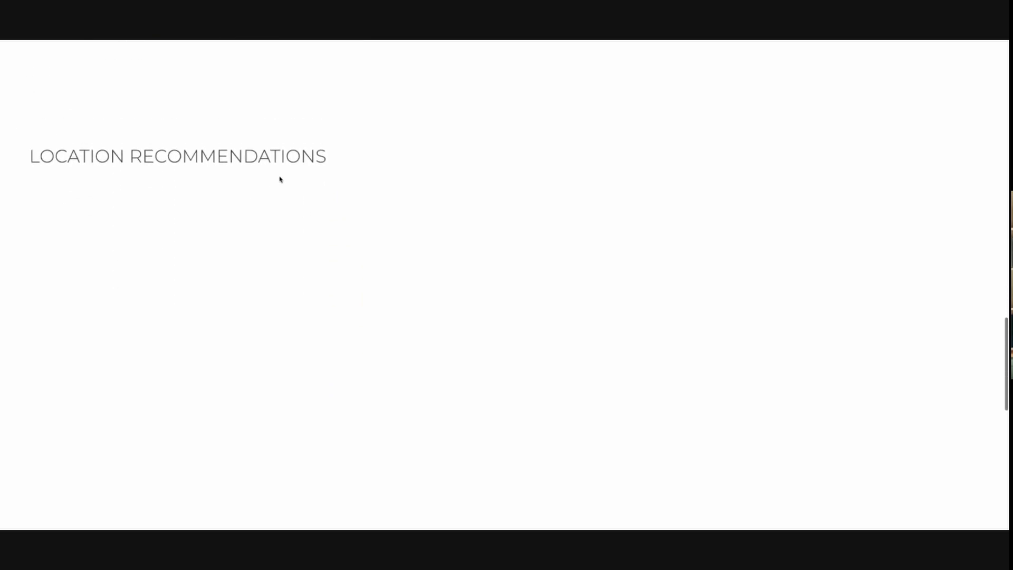
pyautogui.scroll(-9, 134, 244)
pyautogui.scroll(-1, 125, 239)
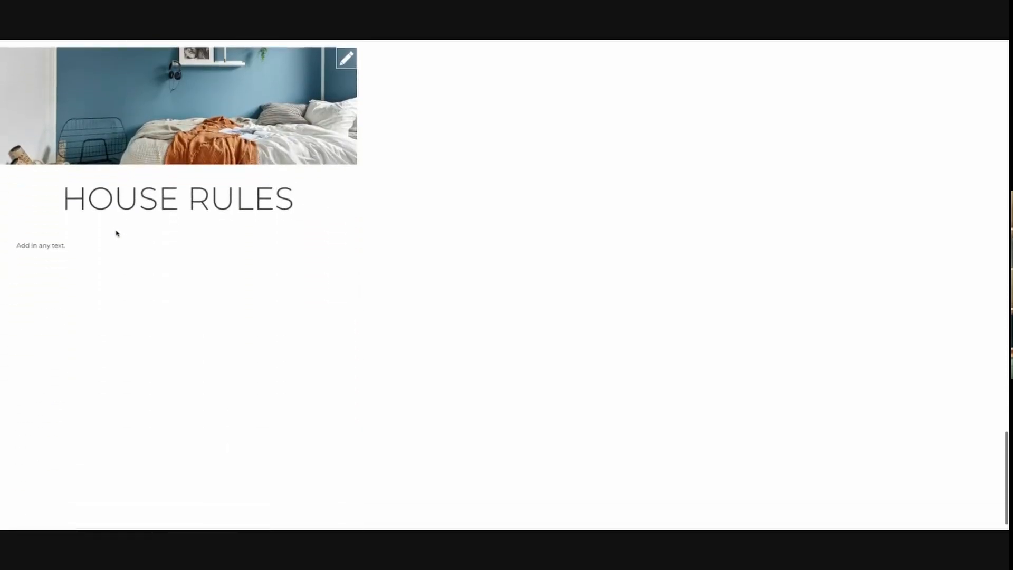
pyautogui.scroll(-1, 126, 227)
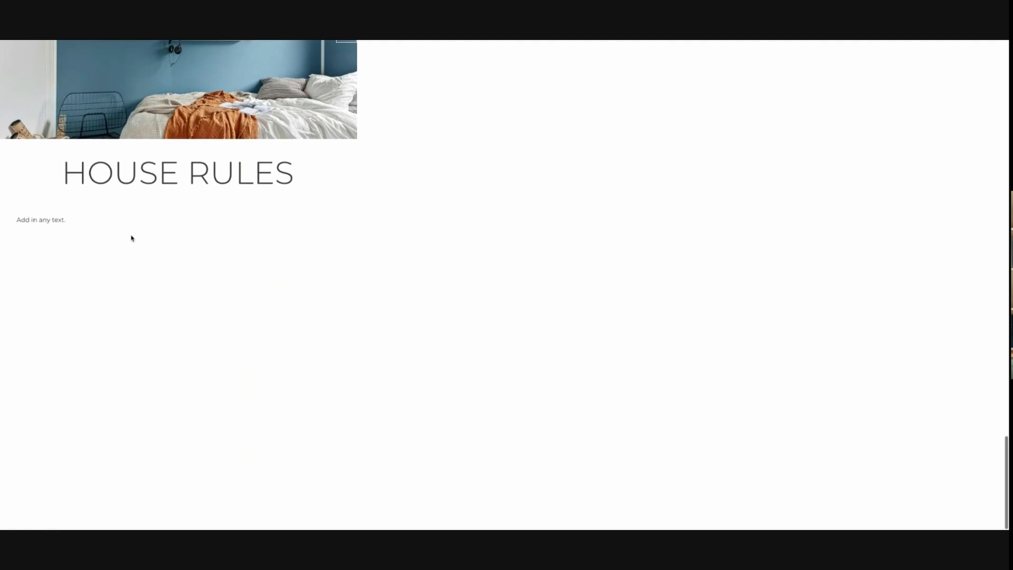
pyautogui.scroll(10, 132, 238)
pyautogui.scroll(20, 132, 238)
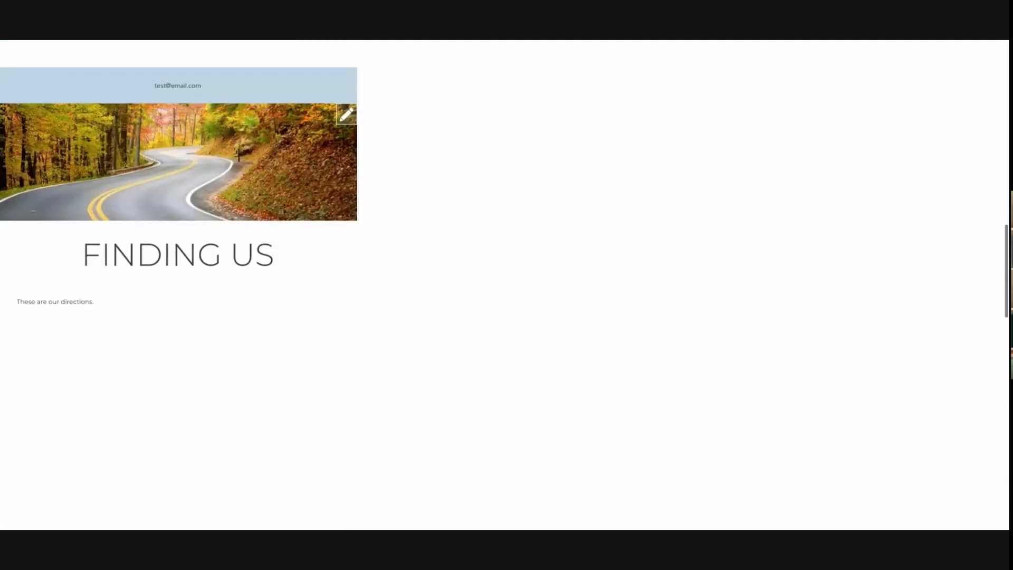
pyautogui.scroll(3, 169, 239)
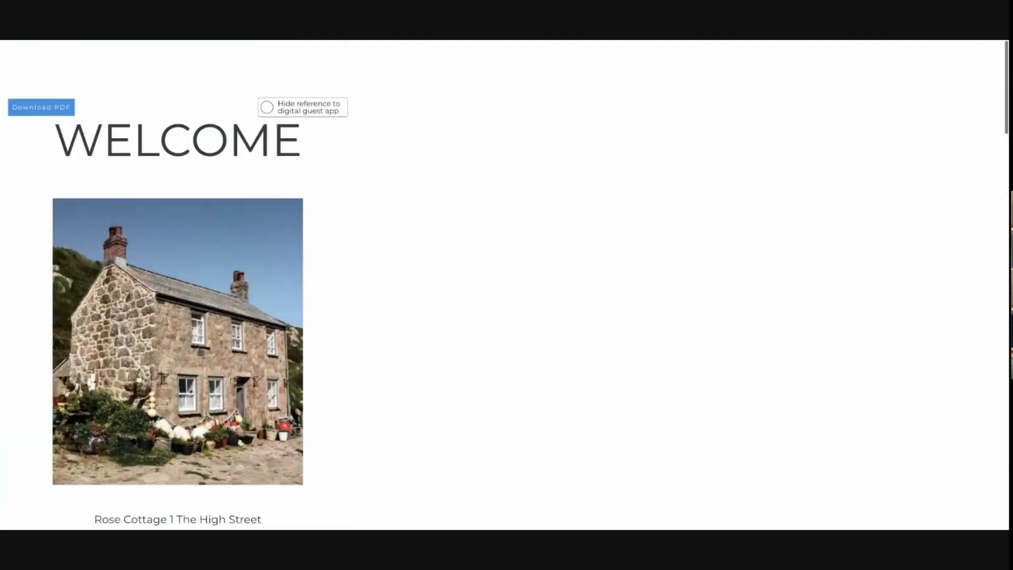
pyautogui.scroll(-10, 169, 238)
pyautogui.scroll(-15, 169, 238)
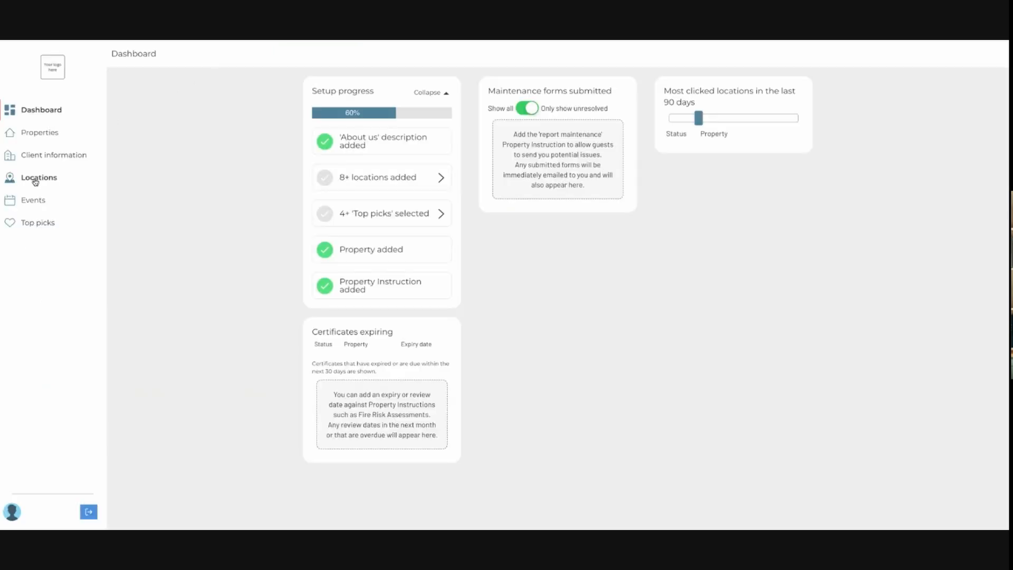
# Start adding a new location by searching for "cafe, poole" and choosing The Barn Cafe Dorset.
pyautogui.click(36, 180)
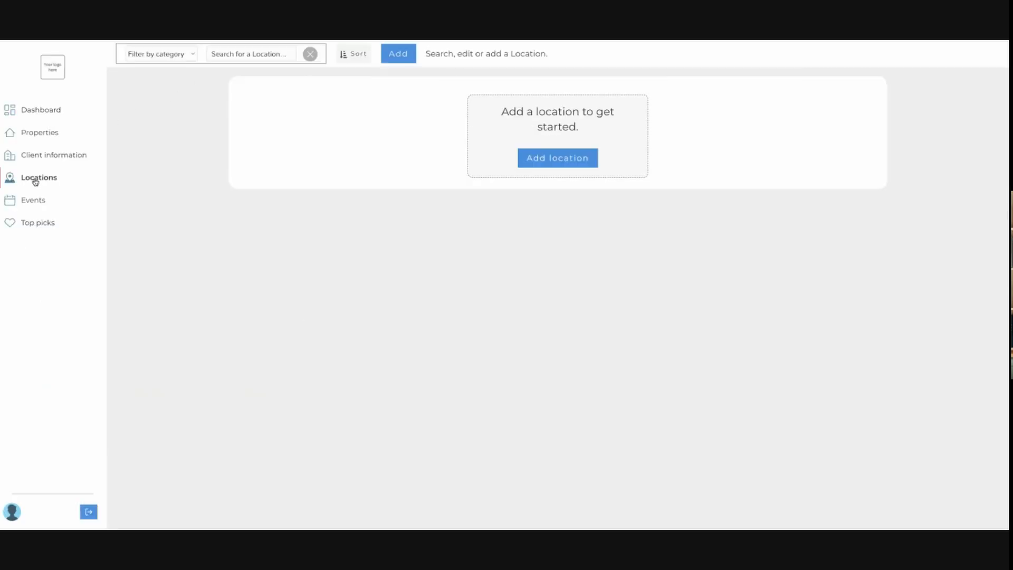
pyautogui.click(556, 163)
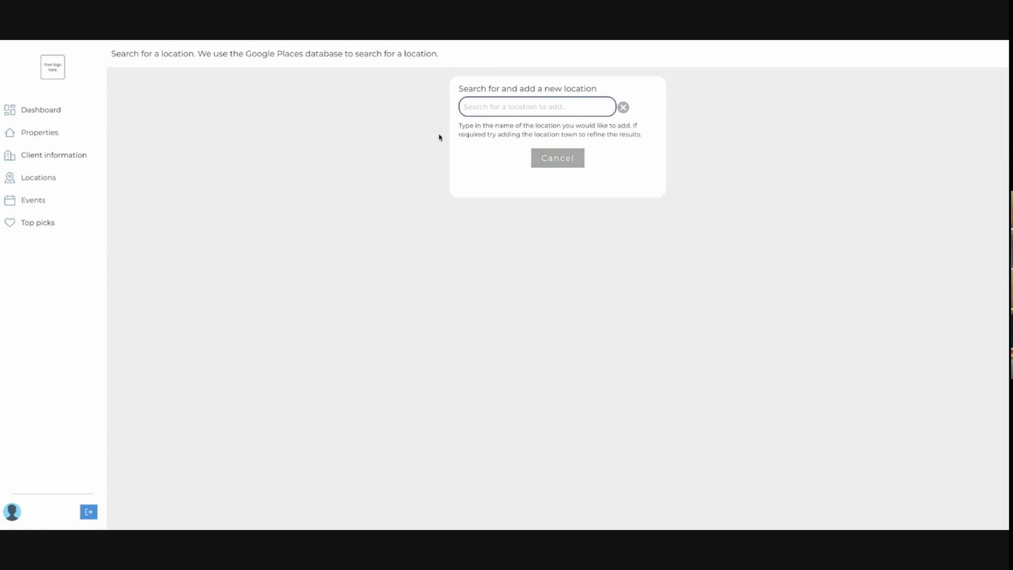
pyautogui.click(530, 108)
pyautogui.write('ca')
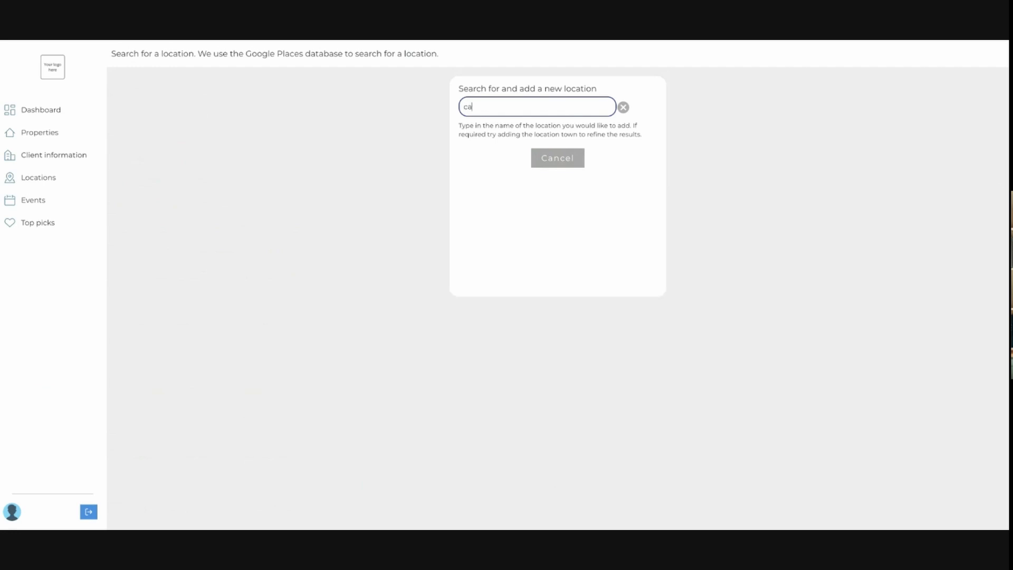
pyautogui.write('fe, poole')
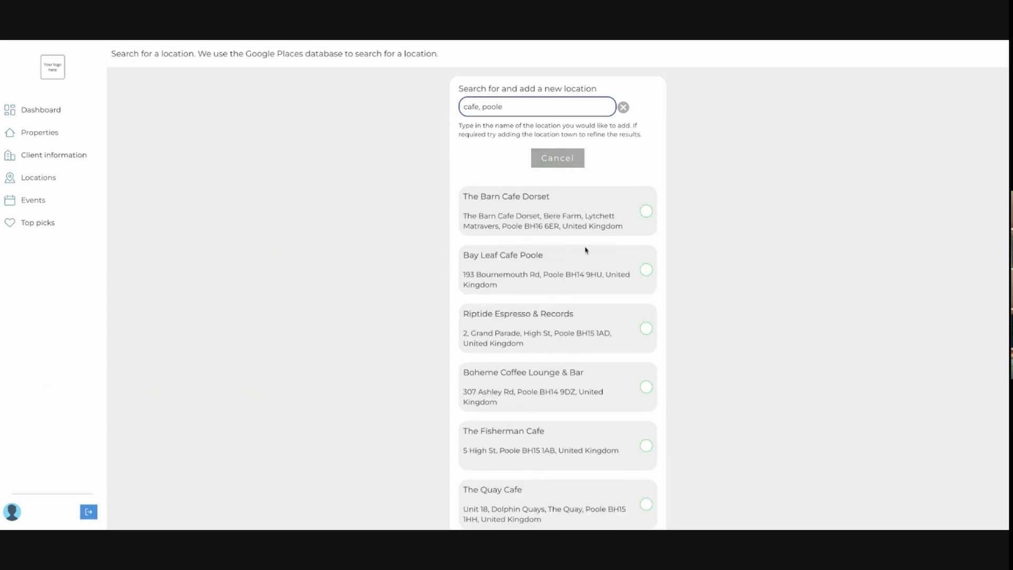
pyautogui.click(646, 212)
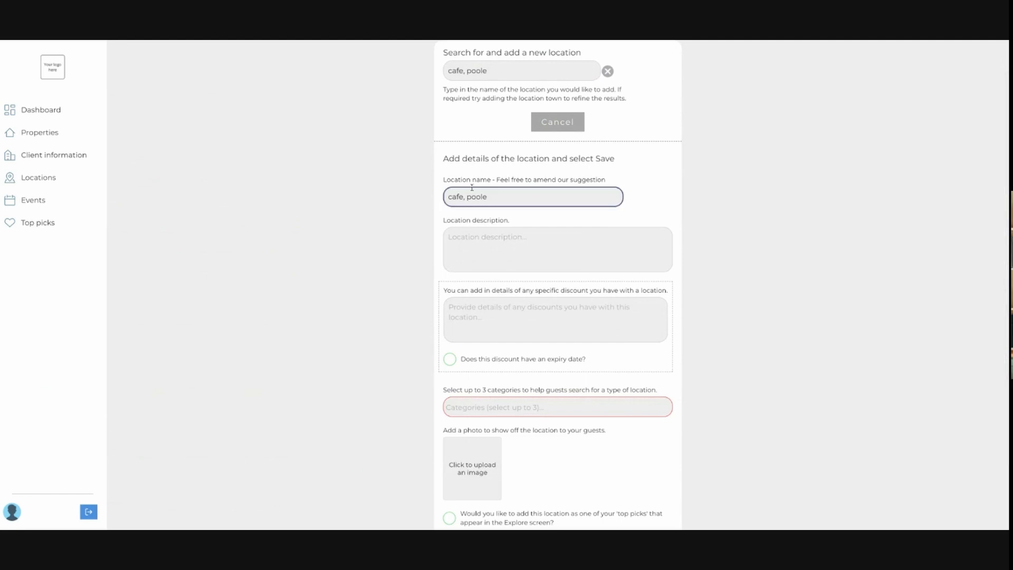
# Rename the location to "The Barn" and enter the description "Description".
pyautogui.tripleClick(493, 198)
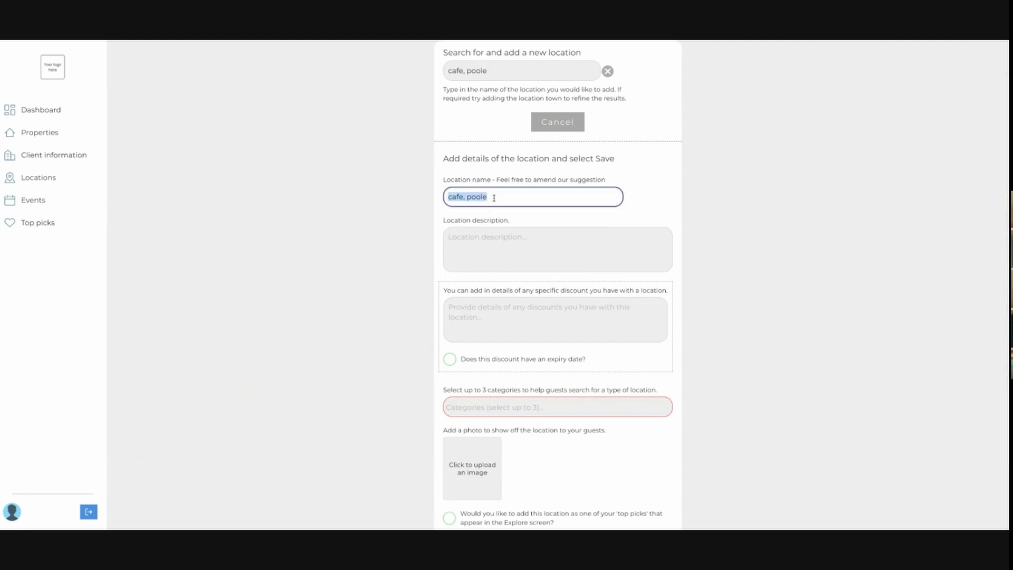
pyautogui.write('The Ba')
pyautogui.write('rn')
pyautogui.click(501, 241)
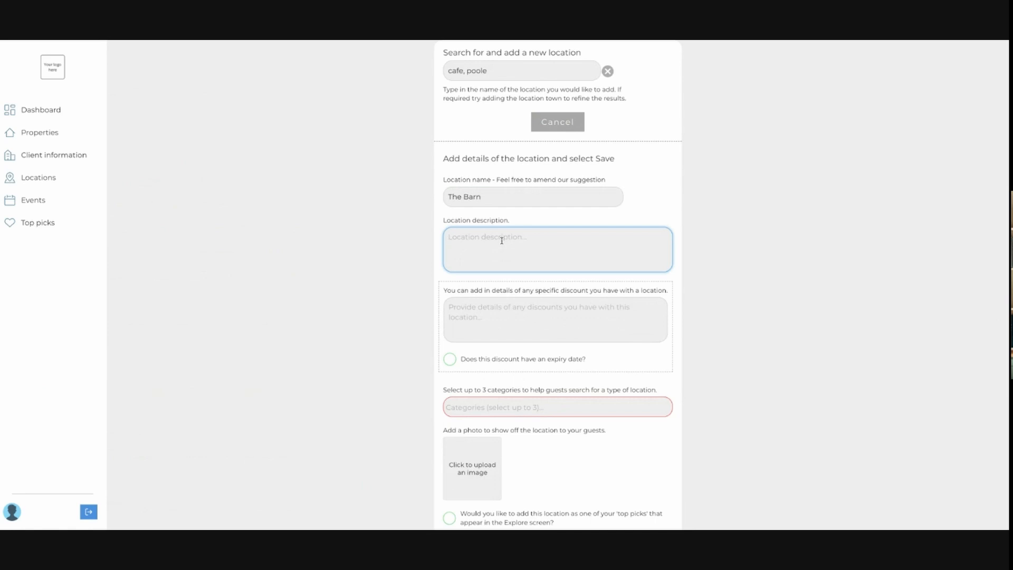
pyautogui.write('Description')
# Assign the location the Cafes and Takeaways categories.
pyautogui.click(487, 408)
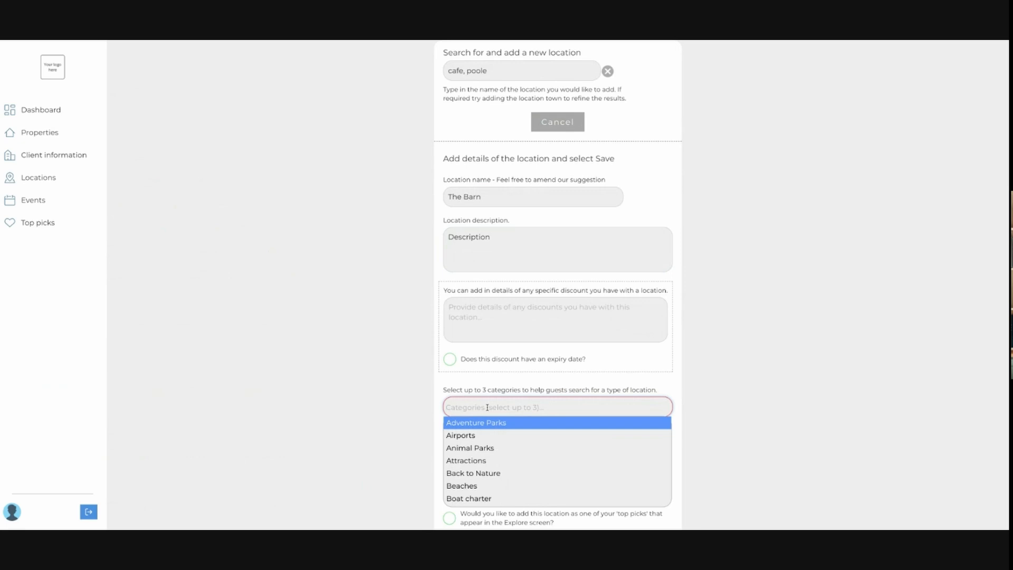
pyautogui.write('cafe')
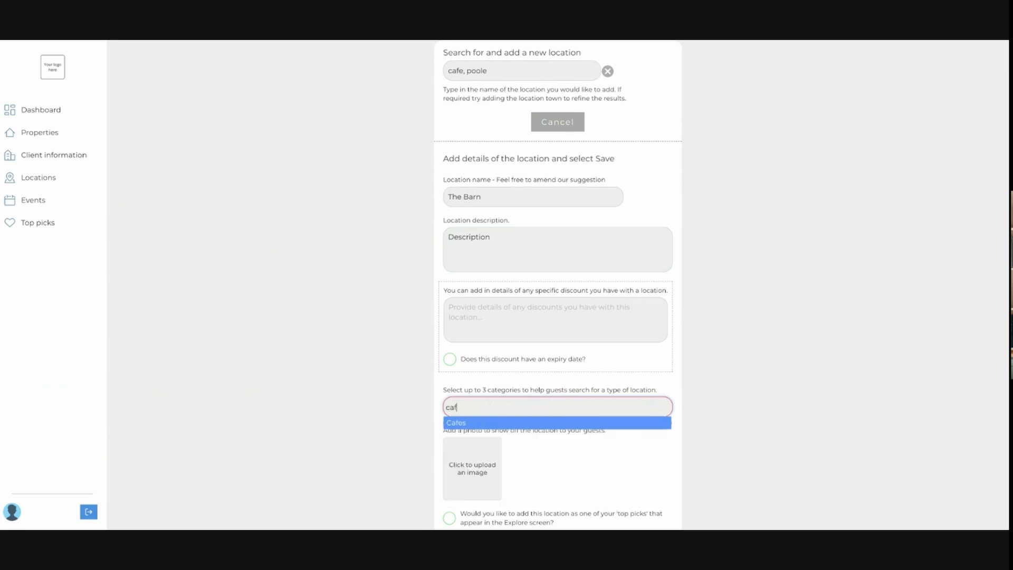
pyautogui.click(488, 422)
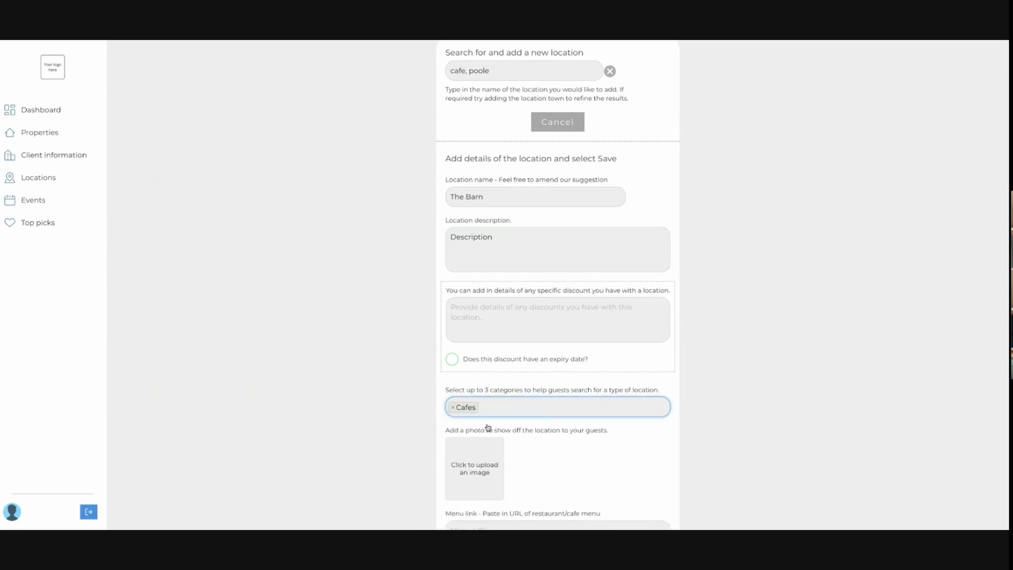
pyautogui.write('take')
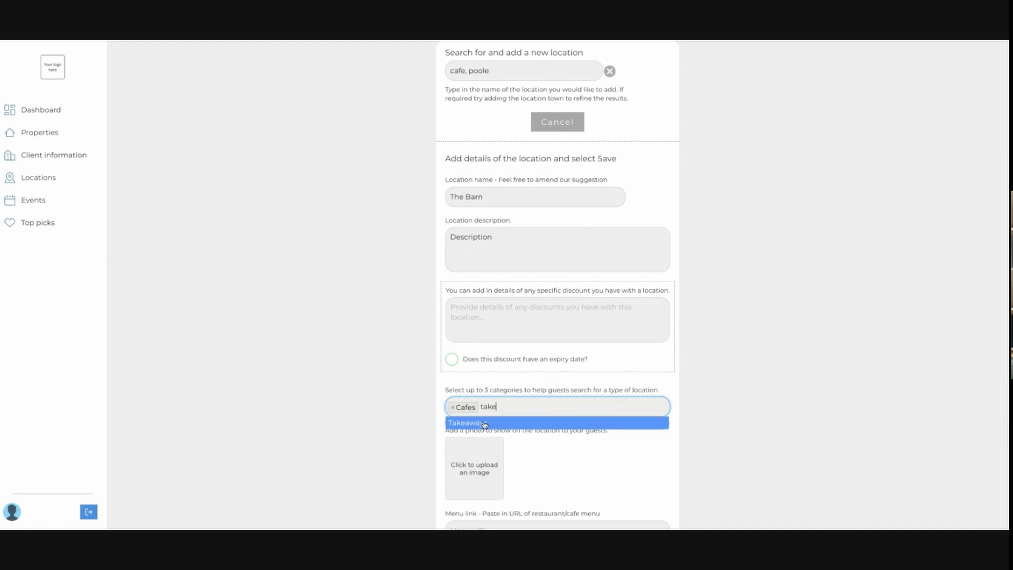
pyautogui.click(485, 423)
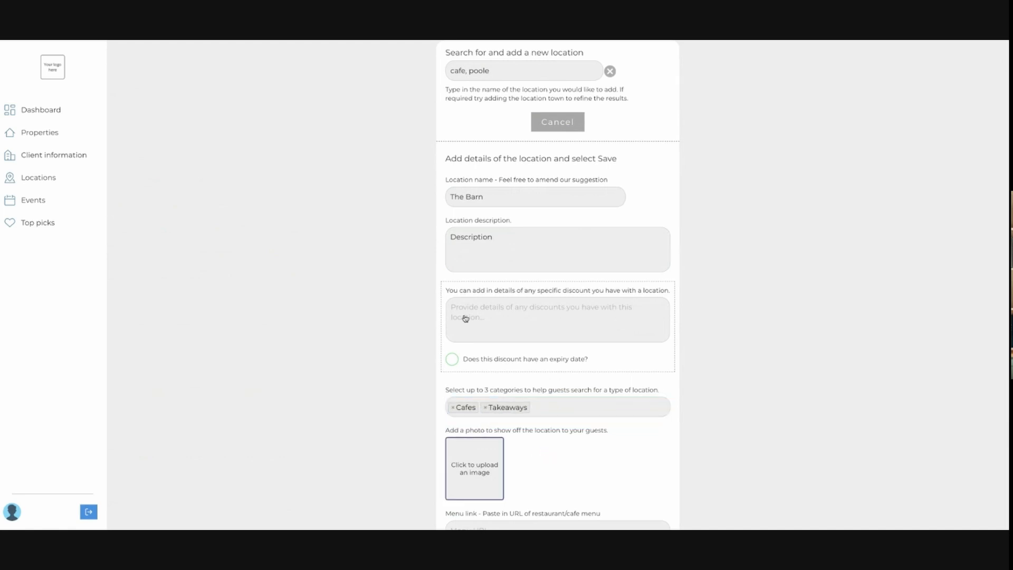
# Upload a cafe photo to show off the location to guests.
pyautogui.scroll(-2, 482, 338)
pyautogui.click(452, 346)
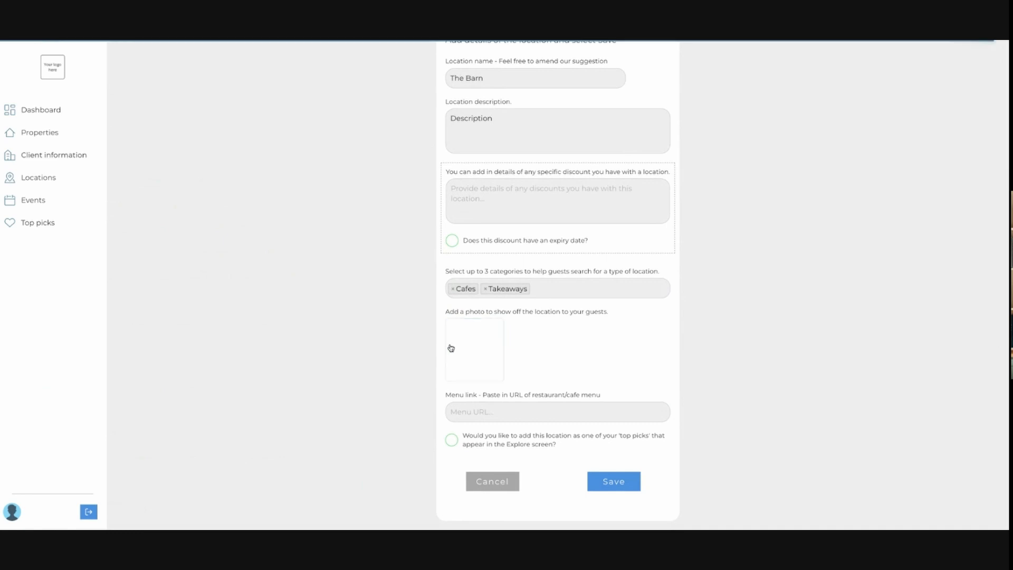
pyautogui.click(541, 407)
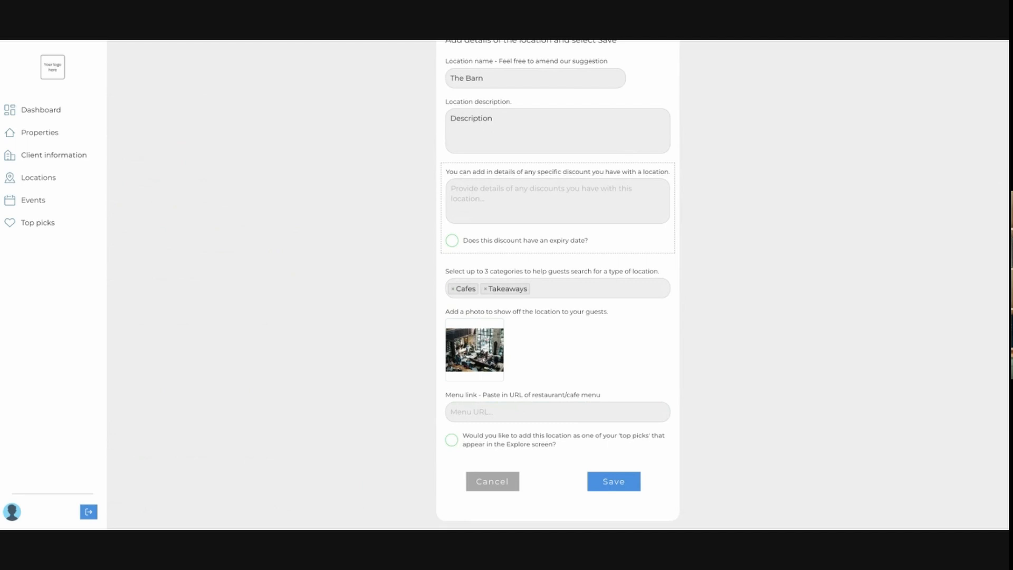
# Mark the location as a top pick for the Explore screen and save it.
pyautogui.click(451, 440)
pyautogui.click(600, 481)
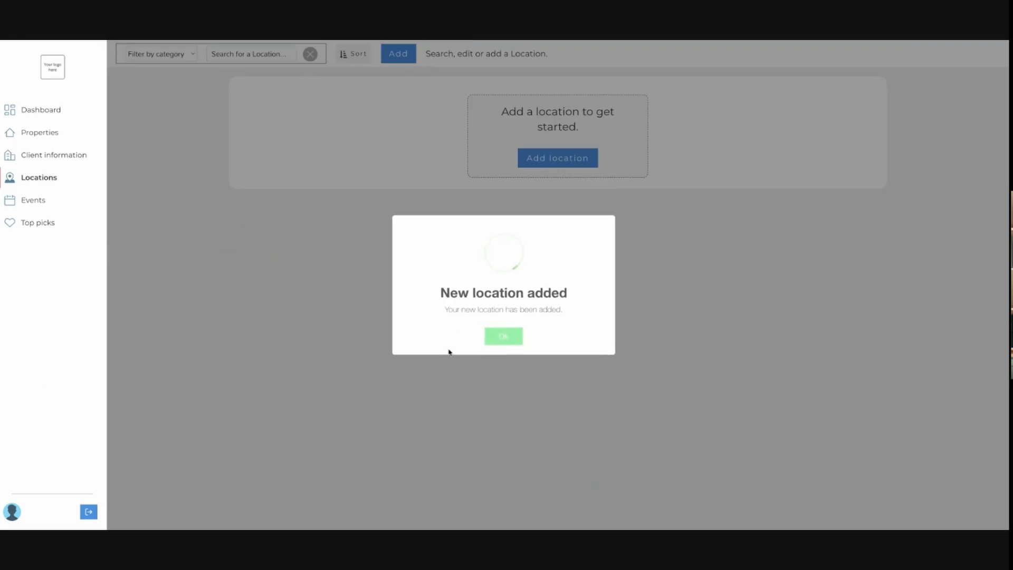
pyautogui.click(497, 340)
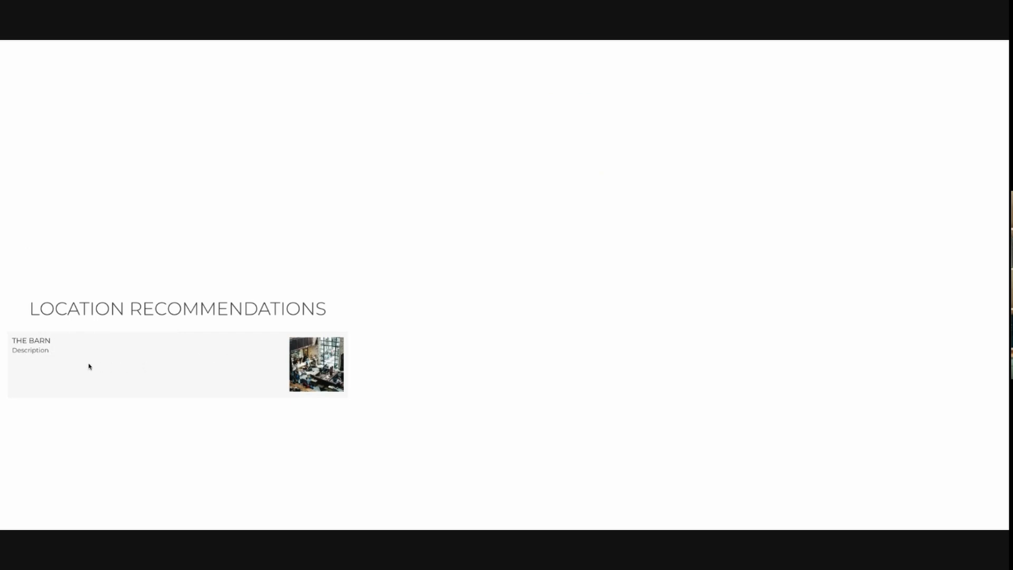
# Scroll through the PDF welcome guide's location recommendations, finding us, about us and welcome sections.
pyautogui.scroll(-4, 88, 364)
pyautogui.scroll(10, 88, 364)
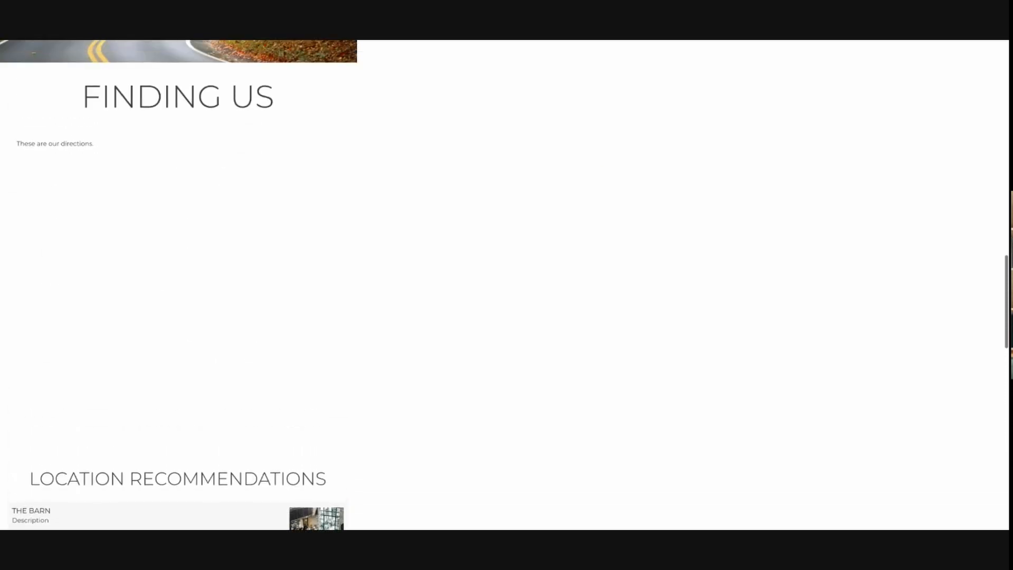
pyautogui.scroll(10, 100, 356)
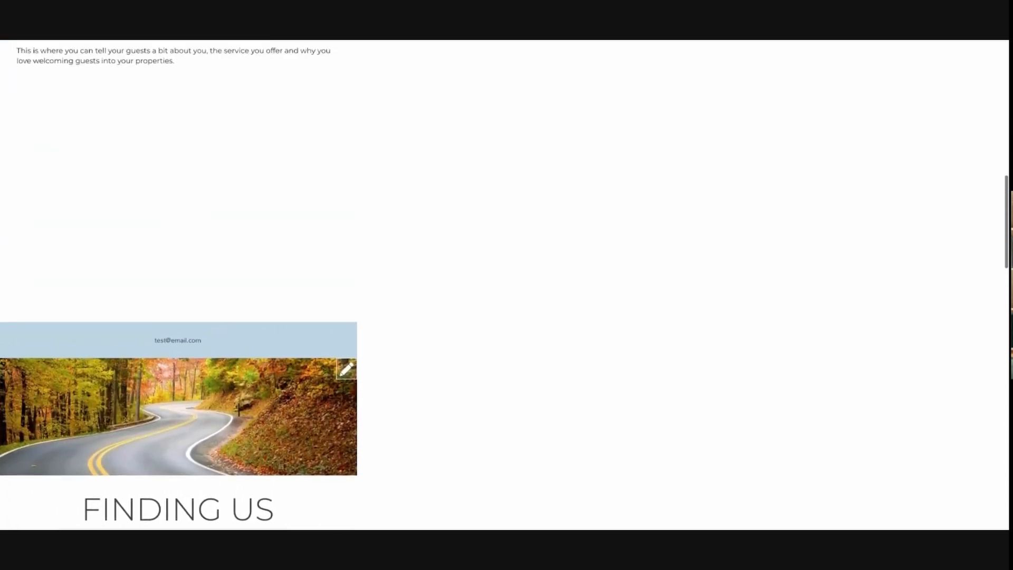
pyautogui.scroll(5, 100, 356)
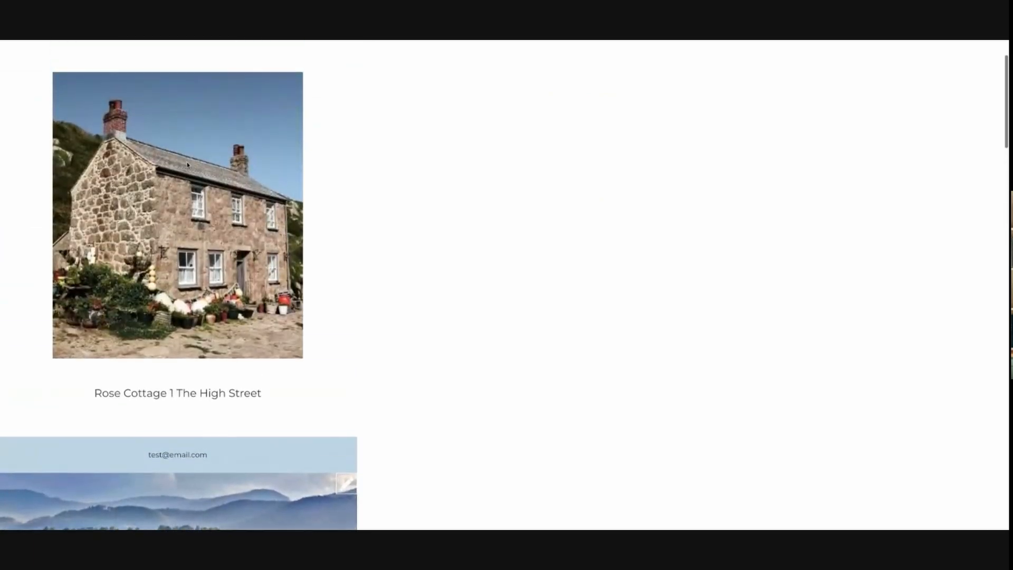
pyautogui.scroll(-5, 188, 165)
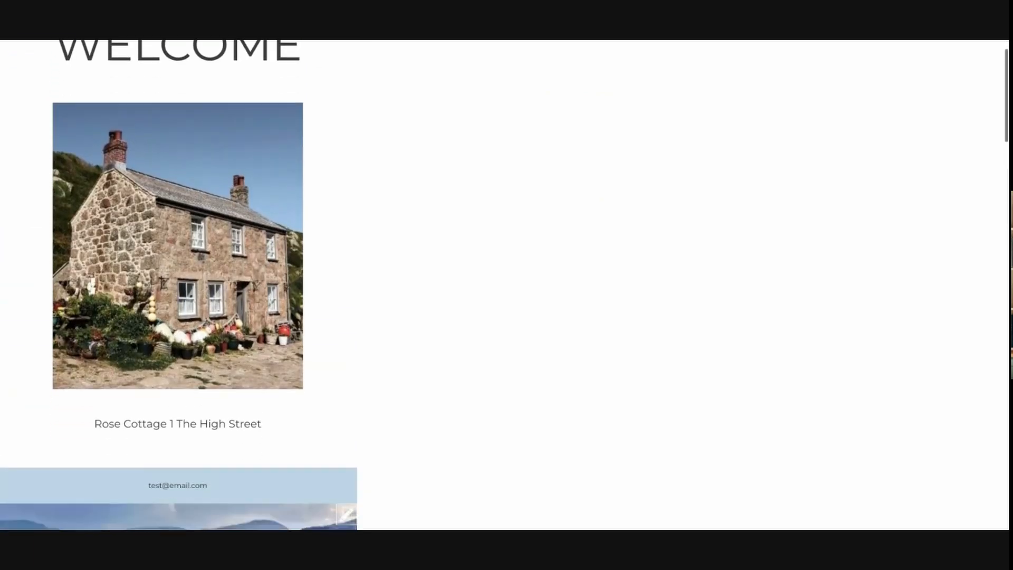
pyautogui.scroll(-5, 266, 172)
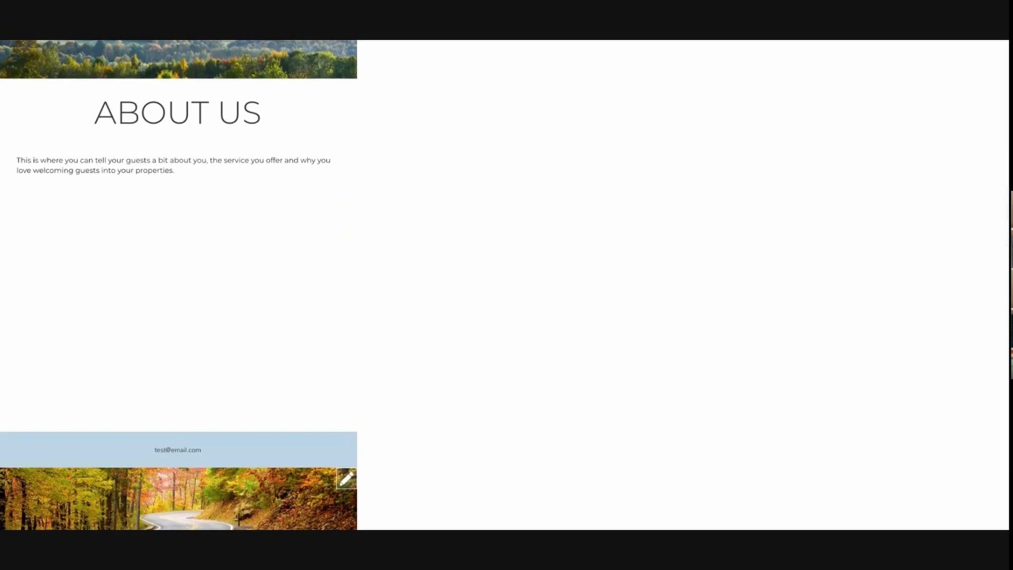
pyautogui.scroll(11, 179, 285)
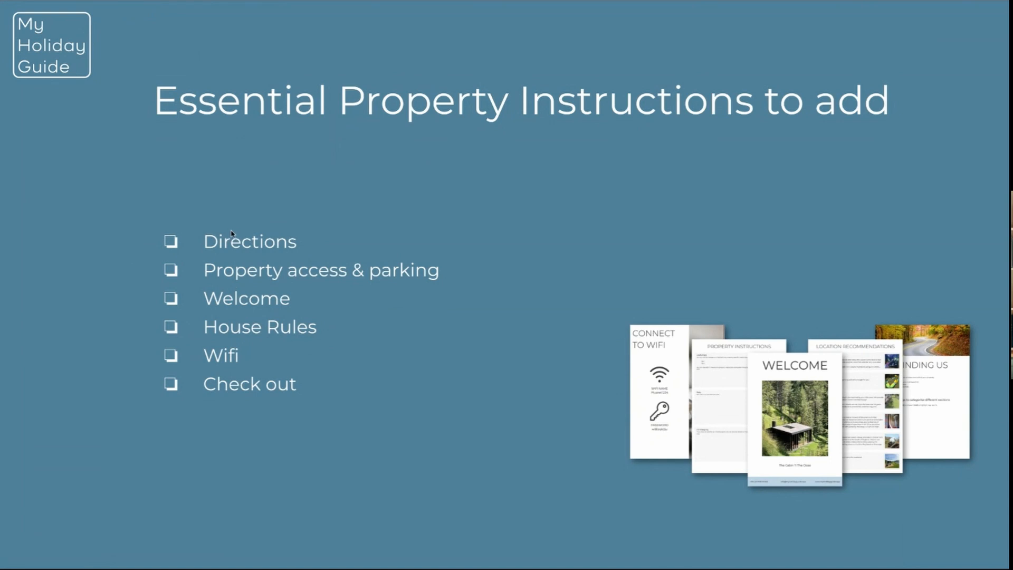
pyautogui.press('Right')
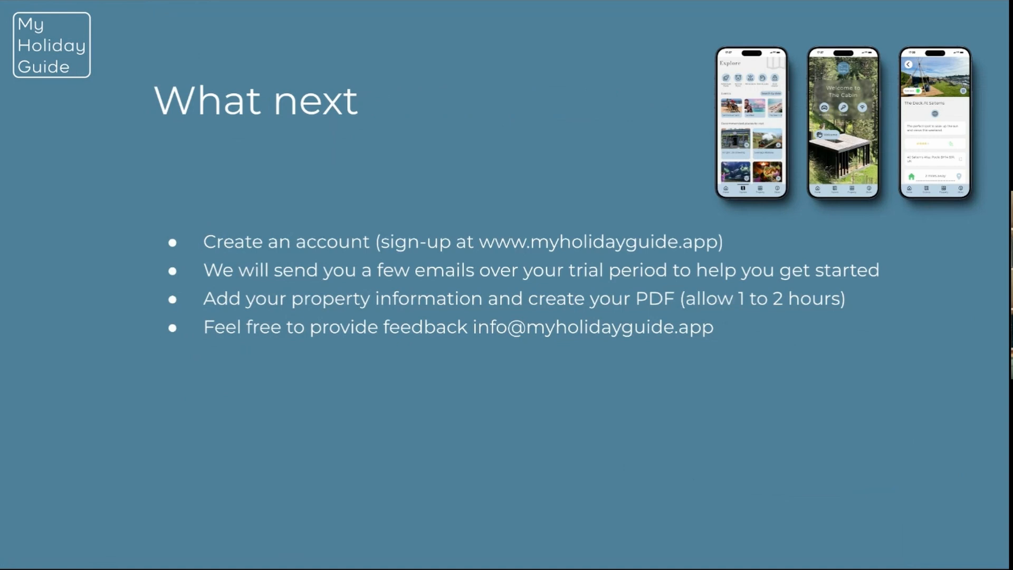